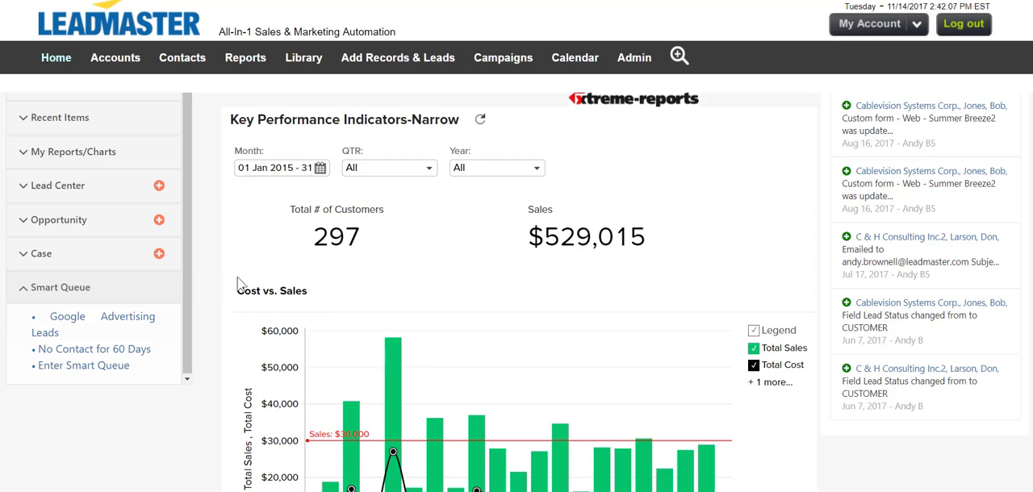
- Open the Smart Queue administration list and display the record availability of the New Leads queue
left_click(647, 58)
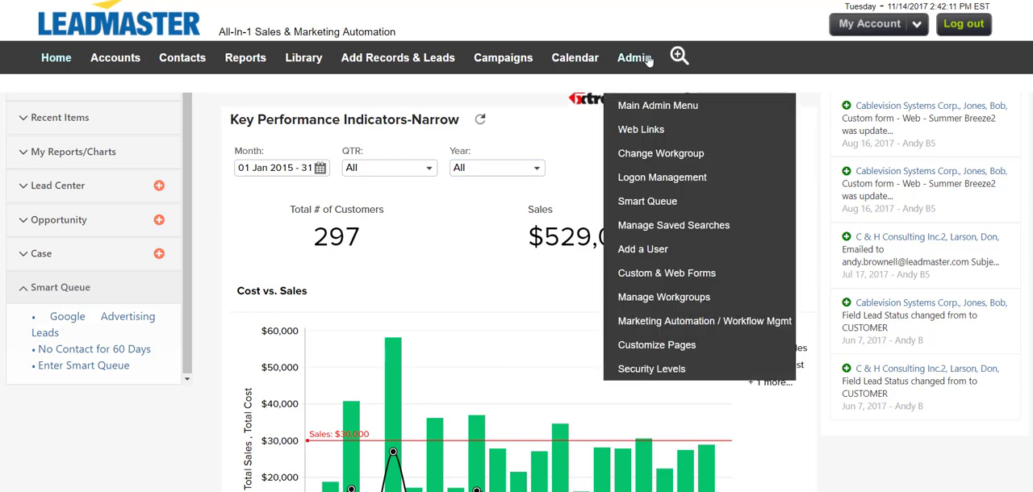
left_click(646, 202)
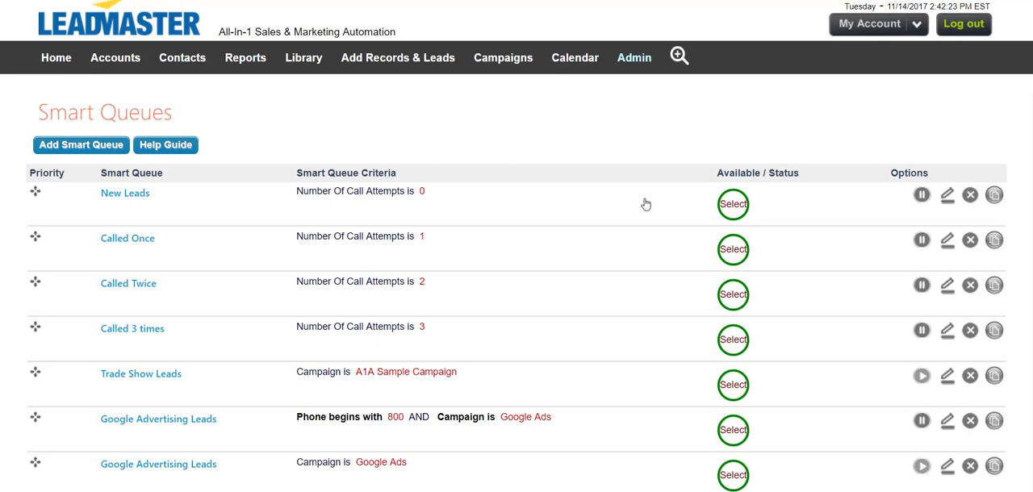
scroll(634, 222, "down", 1)
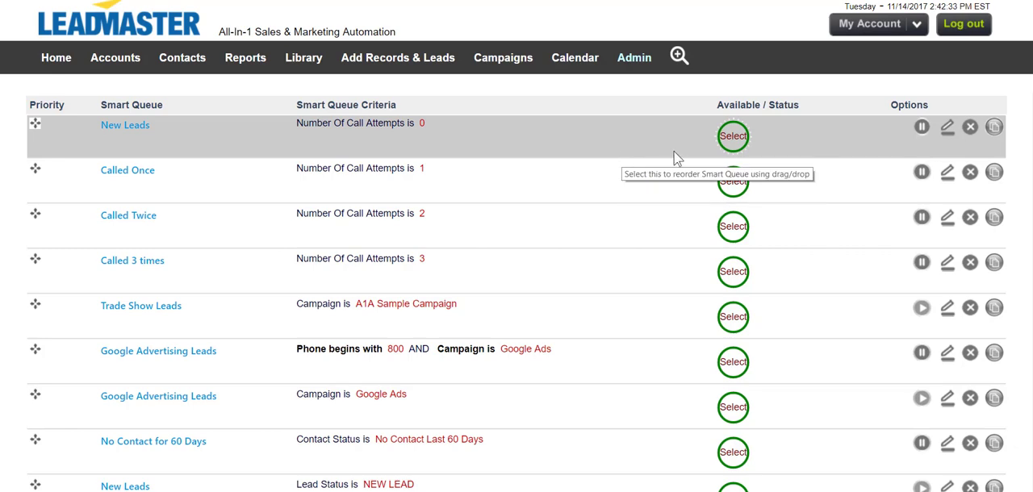
left_click(735, 144)
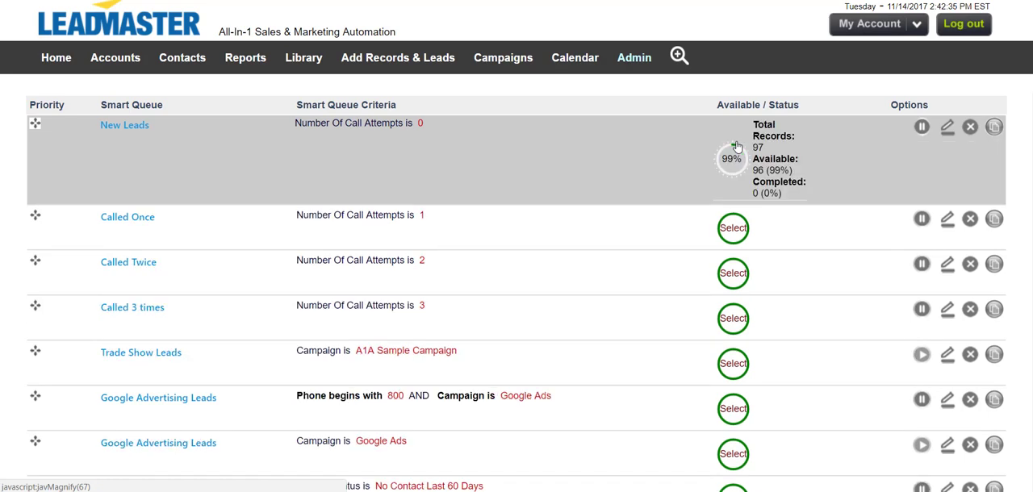
mouse_move(736, 146)
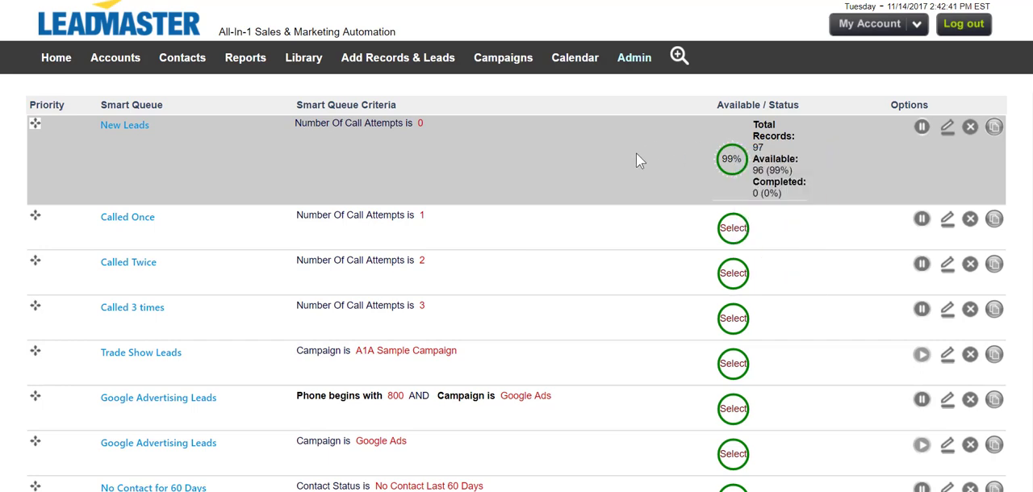
- Add a smart queue named Number of Call Attempts is 4 with priority 1, all-day availability and start time 8:00 AM
scroll(637, 158, "up", 2)
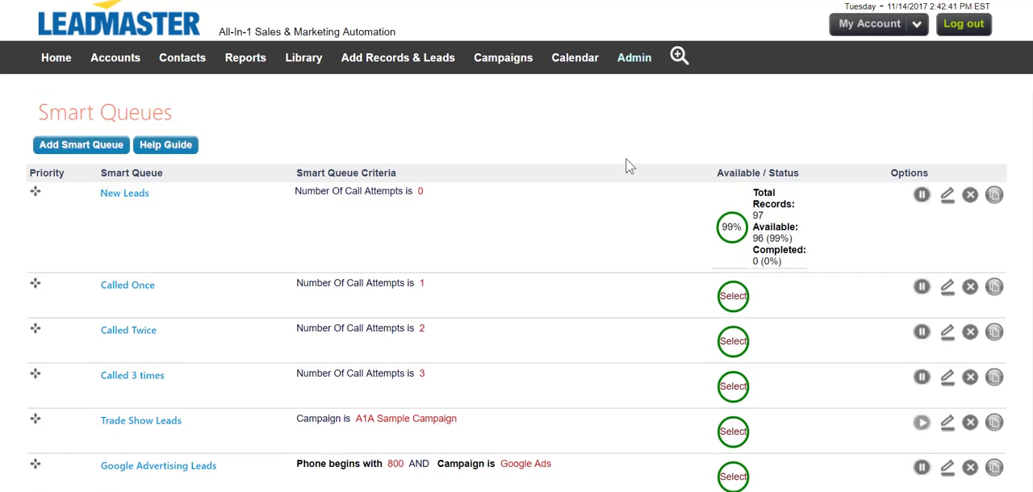
left_click(111, 156)
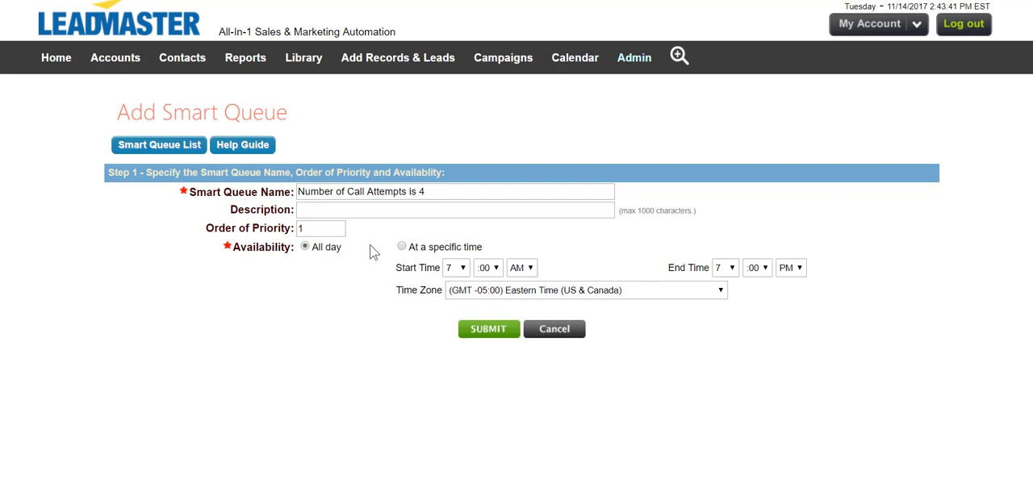
left_click(457, 270)
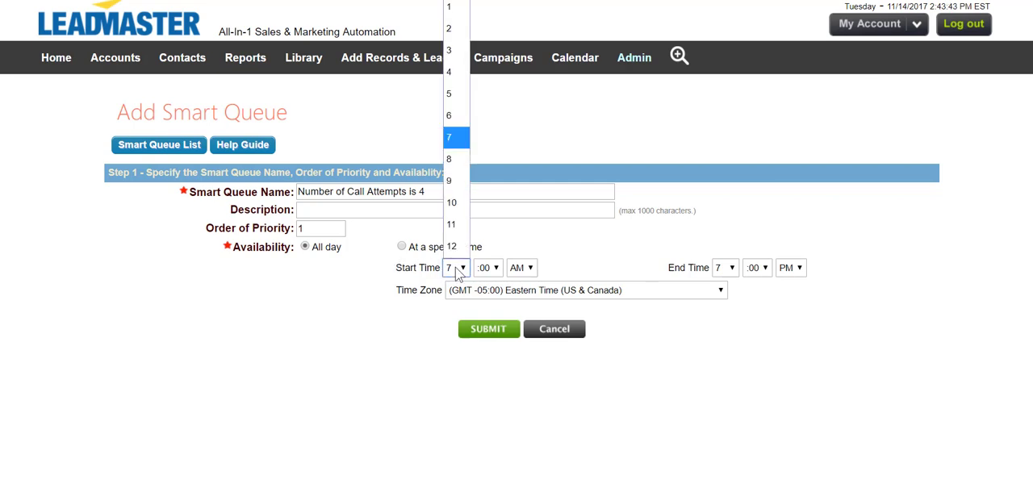
left_click(465, 160)
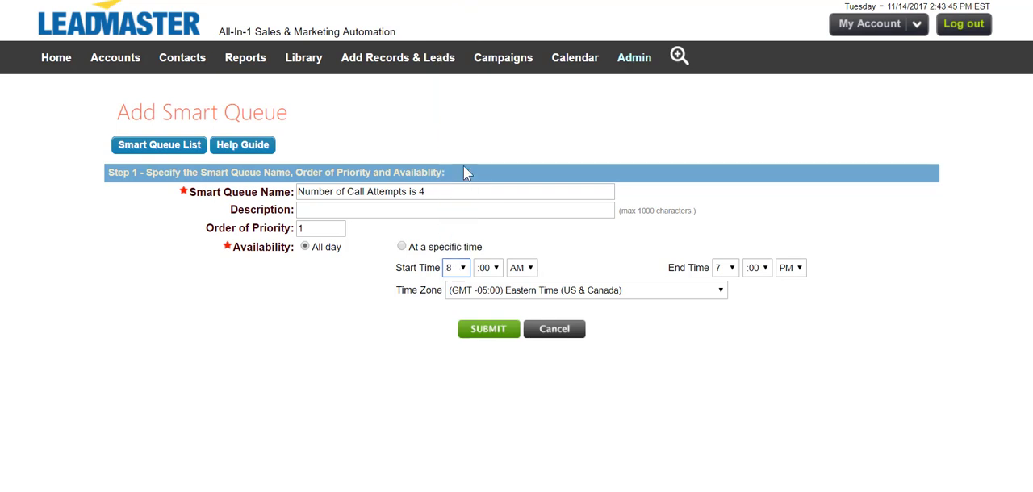
left_click(489, 330)
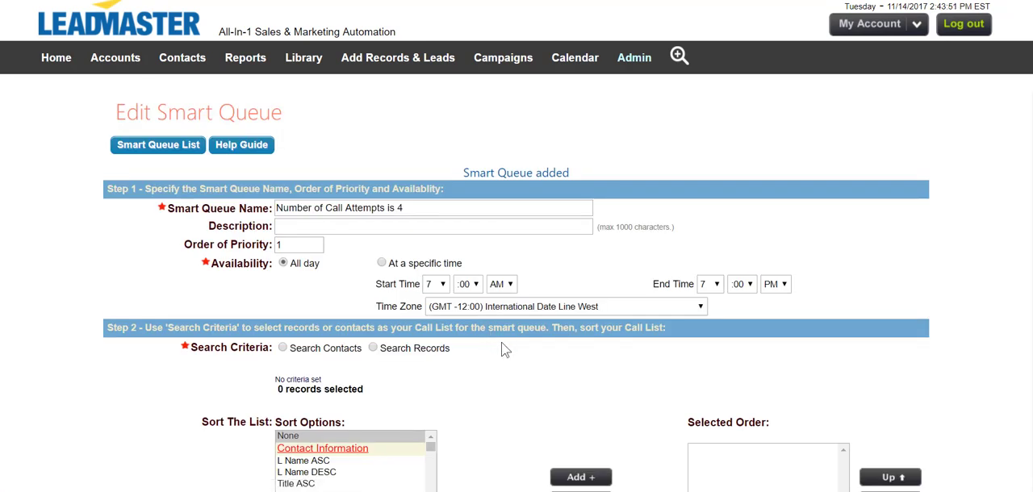
- Define the queue's call list with a record search for Number Of Call Attempts equal to 4
scroll(505, 349, "down", 3)
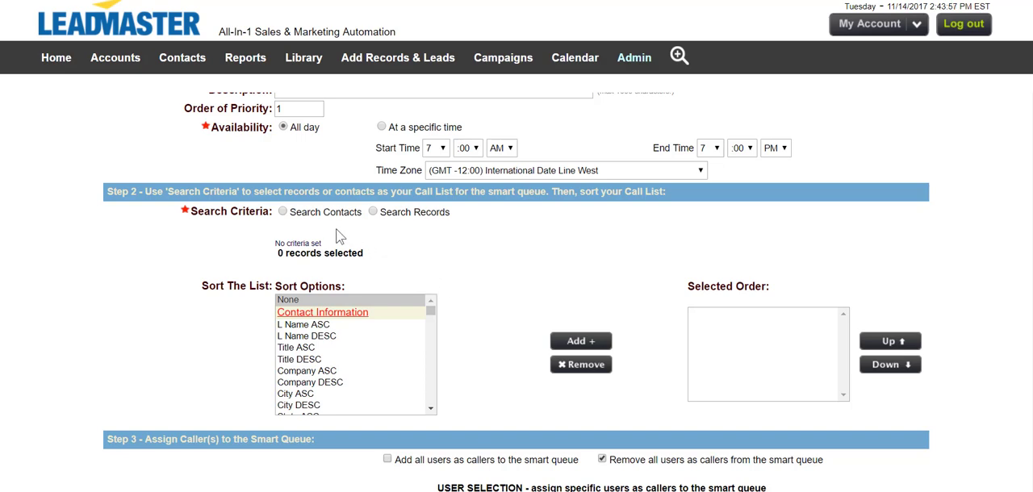
left_click(374, 213)
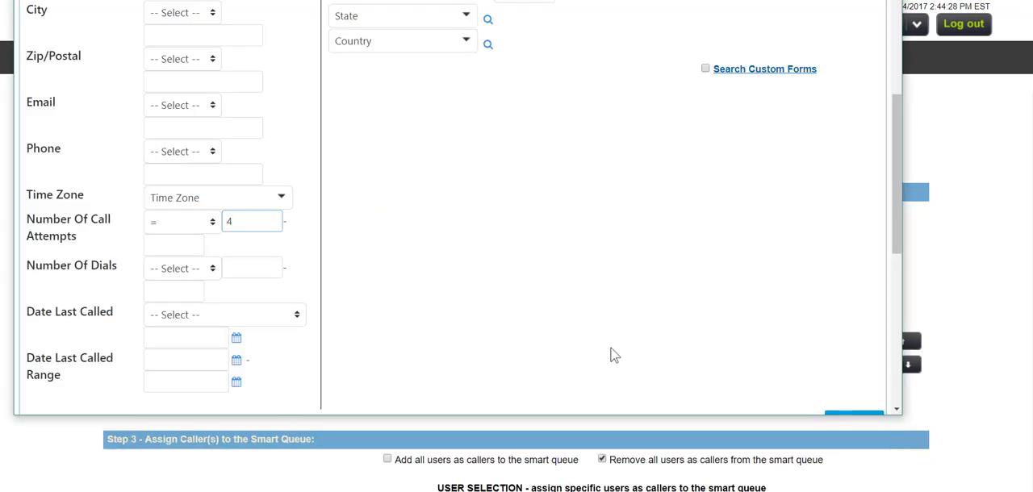
scroll(610, 355, "up", 3)
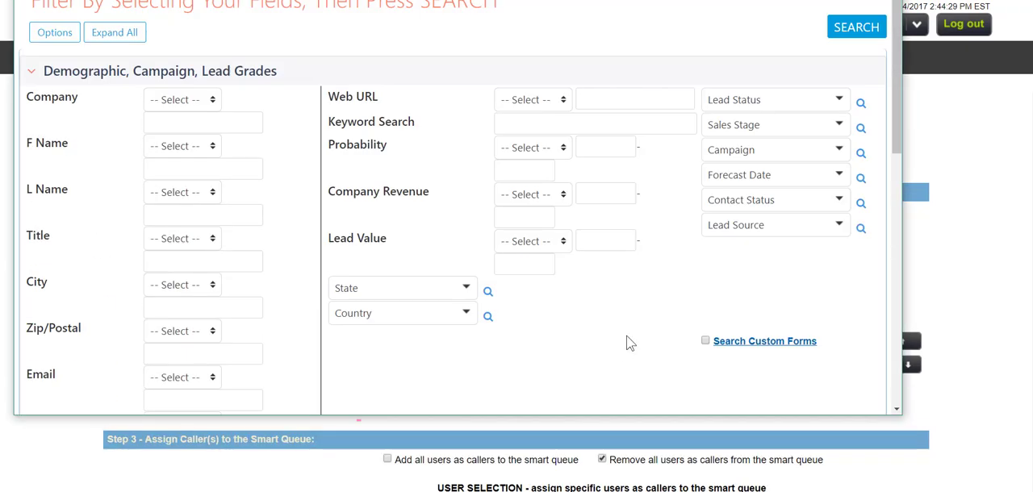
left_click(852, 39)
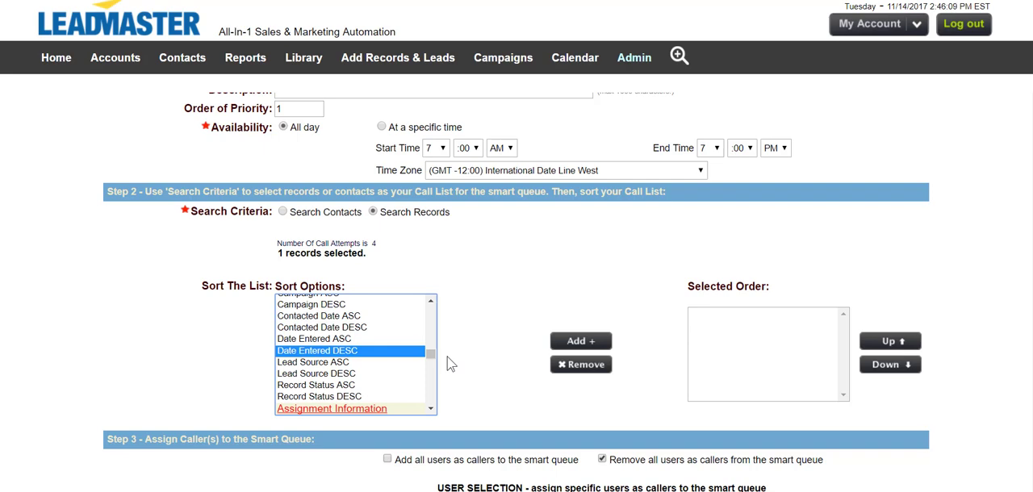
- Add all users as callers to the smart queue, make it user-selectable and save it
scroll(451, 363, "down", 5)
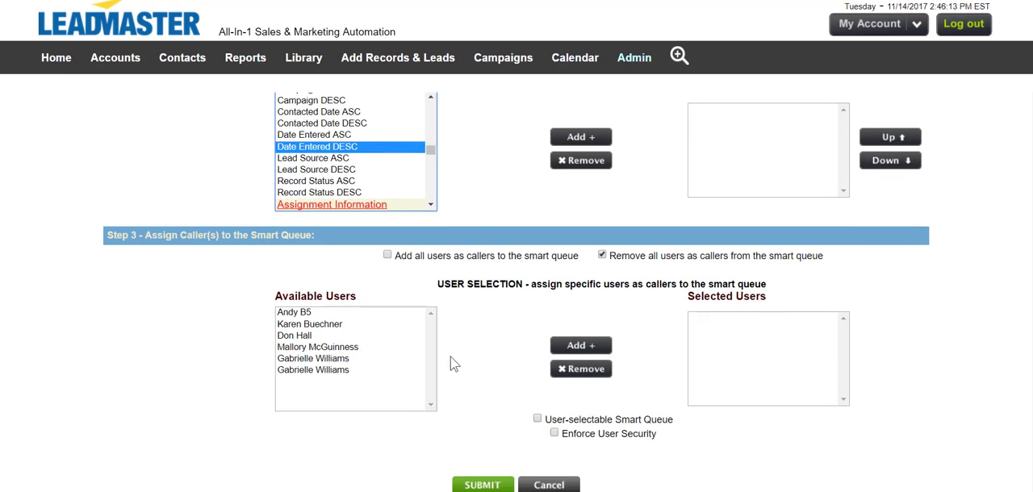
left_click(382, 348)
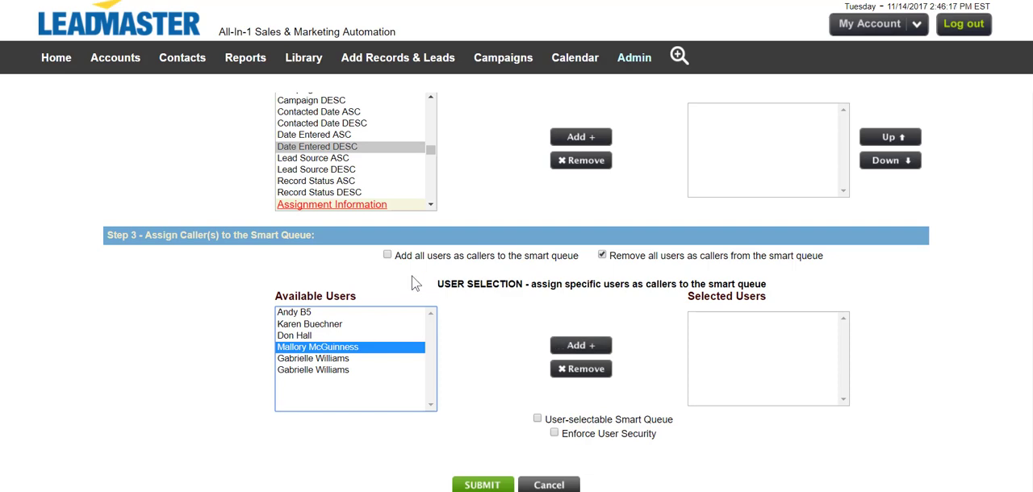
left_click(387, 255)
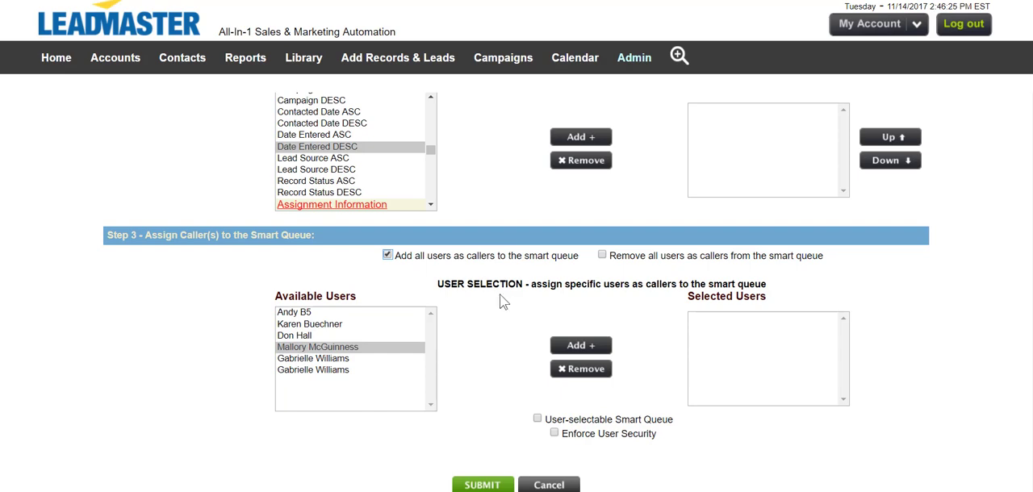
left_click(538, 420)
left_click(538, 421)
left_click(496, 486)
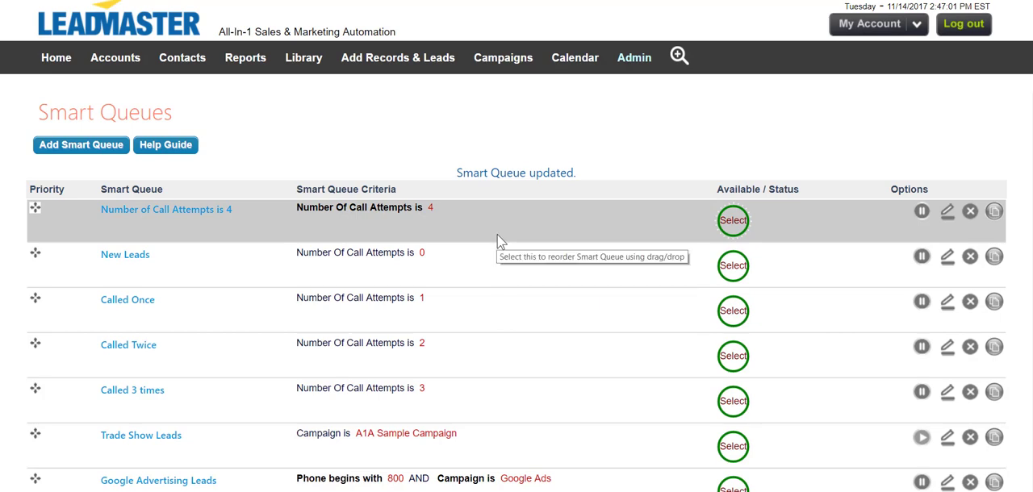
- Move the Number of Call Attempts is 4 queue directly below Called 3 times and expand the home page's Smart Queue list
left_click_drag(500, 240, 496, 415)
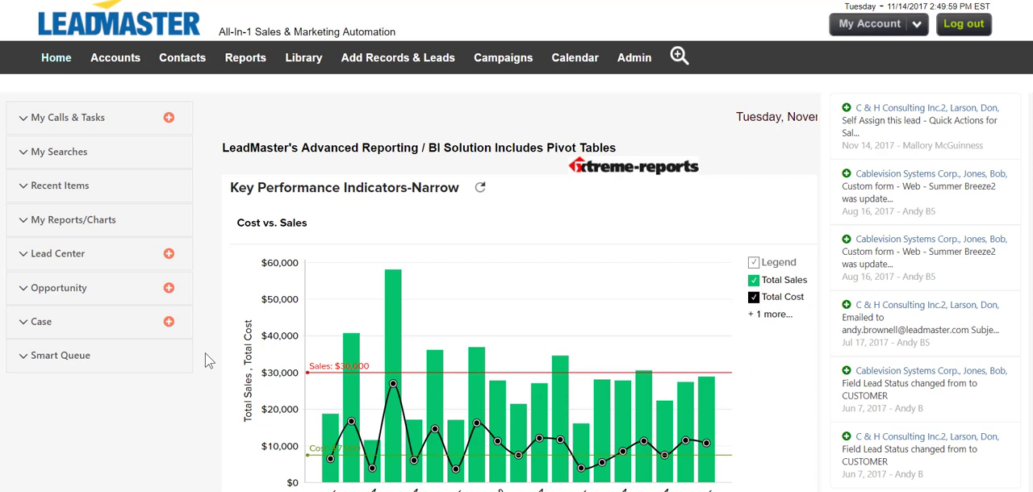
left_click(171, 356)
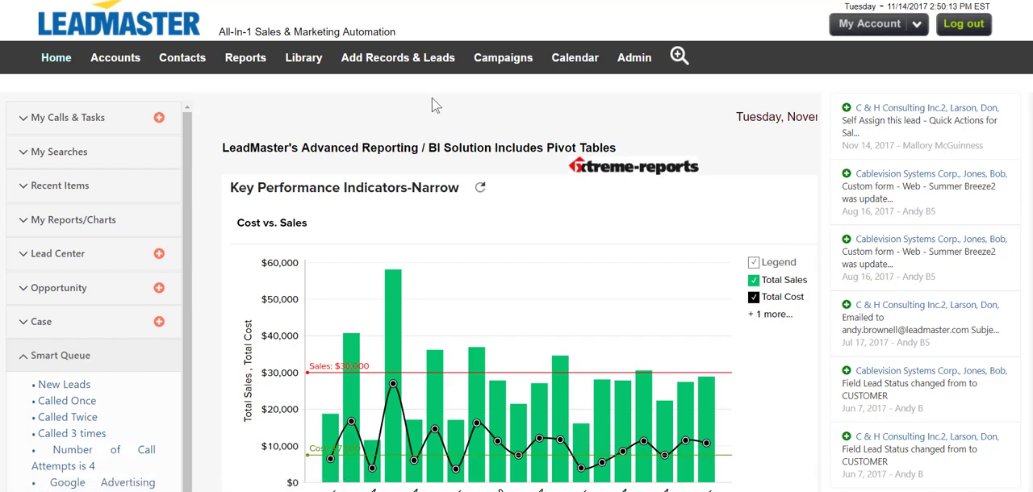
- Edit the New Leads smart queue so it is no longer user-selectable and save the change
mouse_move(650, 64)
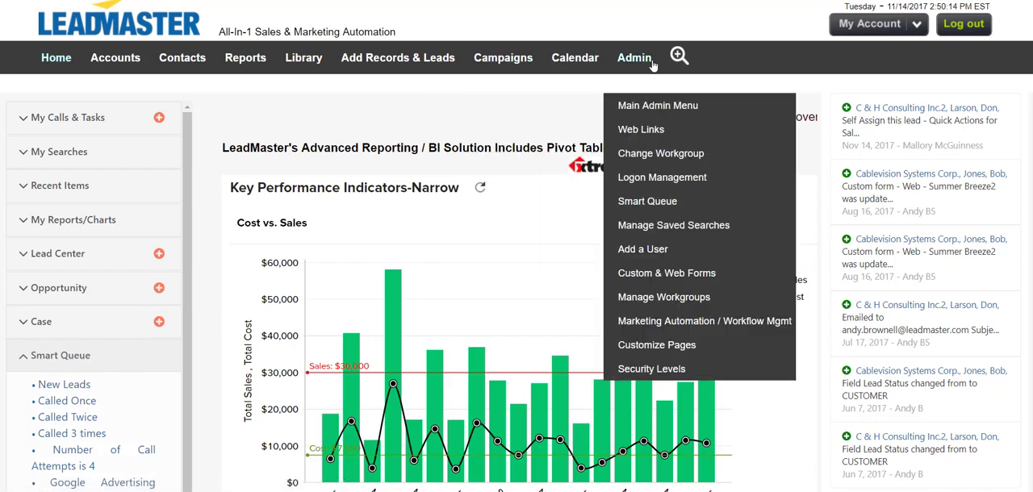
left_click(648, 203)
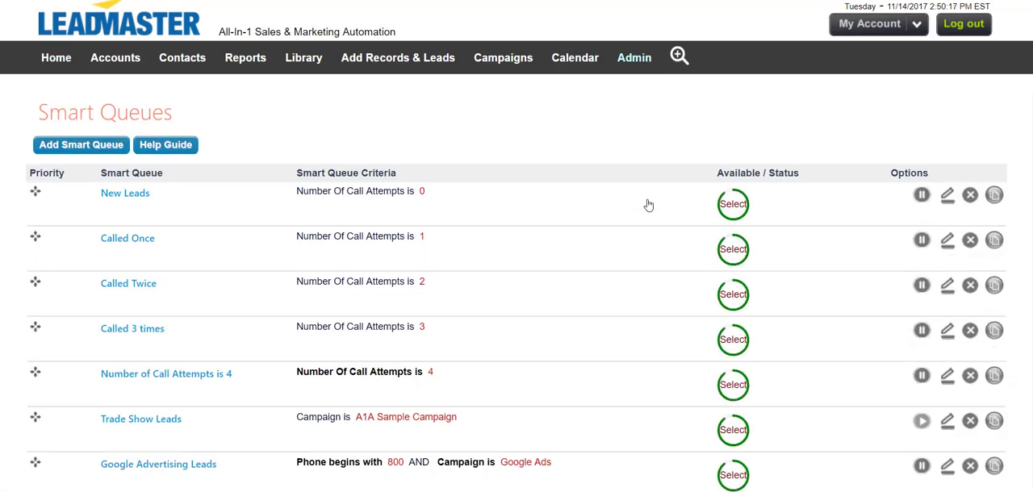
left_click(947, 196)
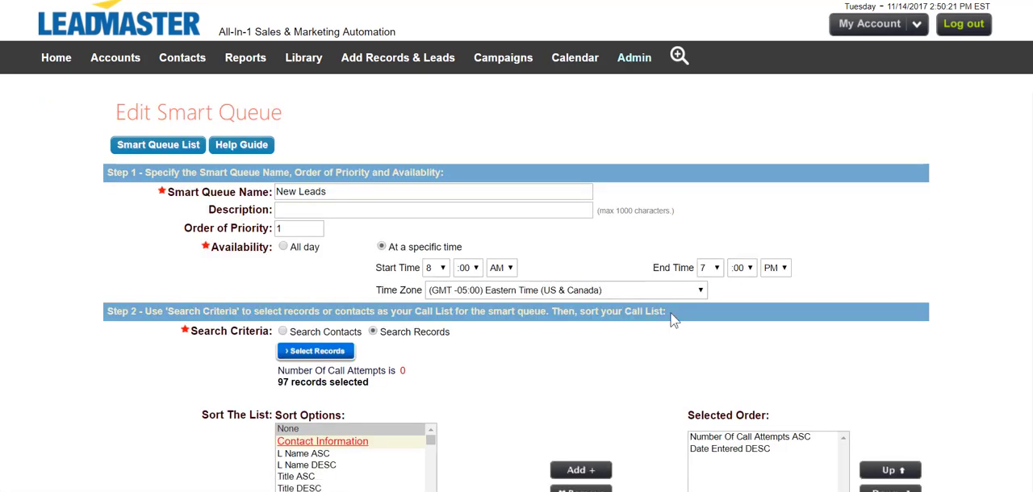
scroll(669, 318, "down", 4)
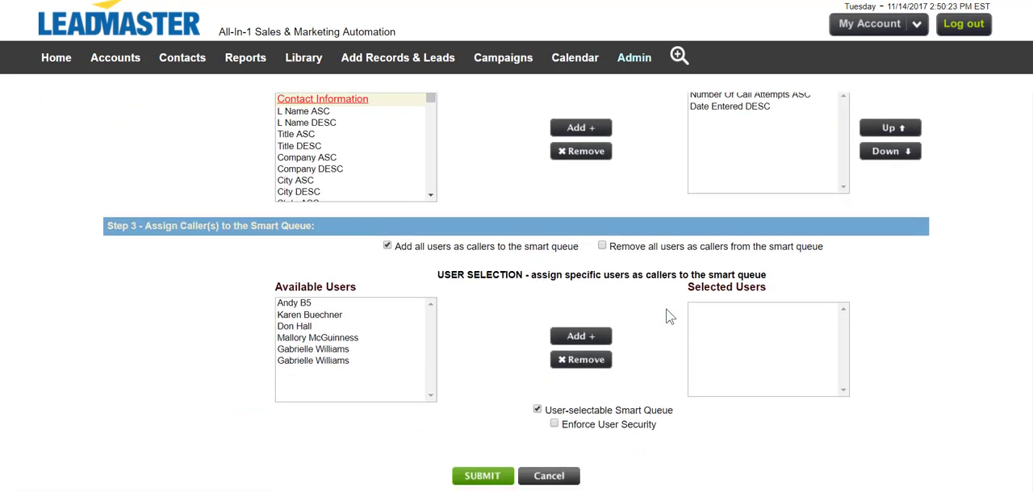
left_click(537, 405)
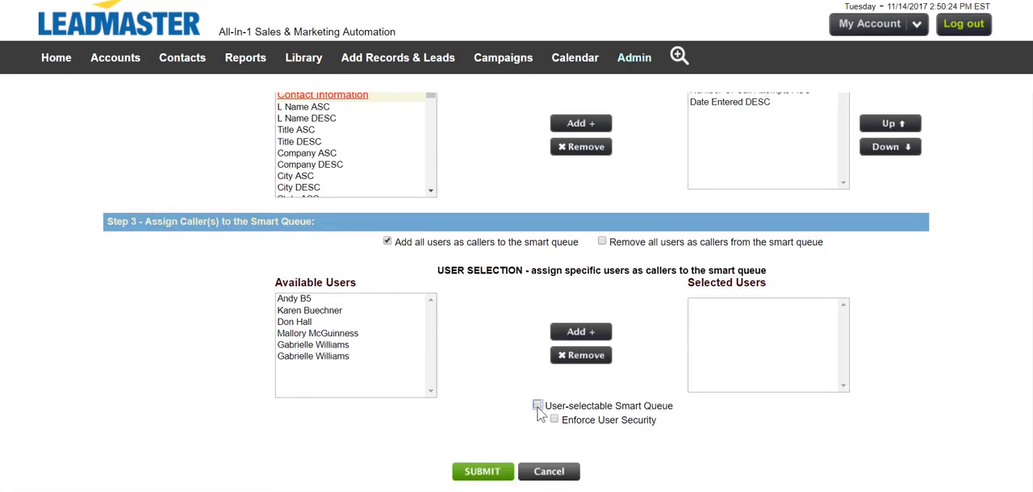
left_click(488, 468)
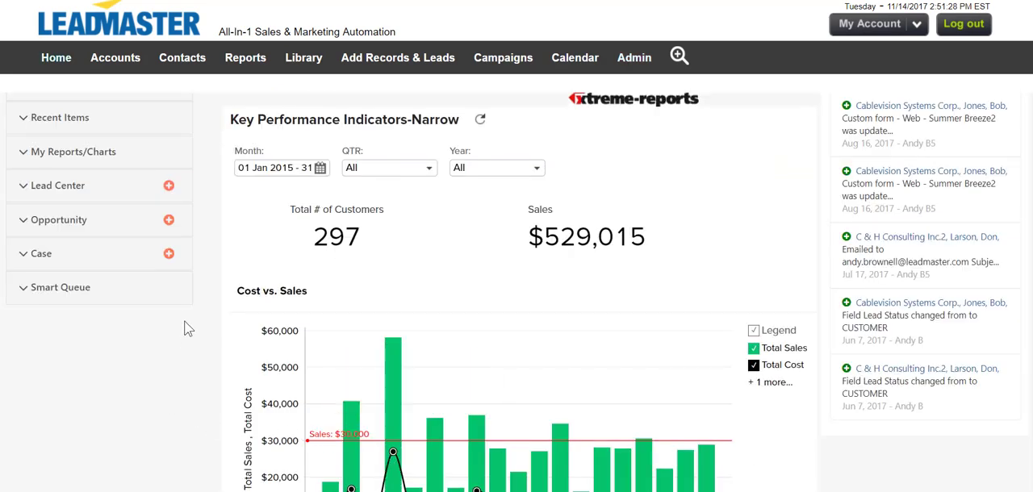
- Enter the No Contact for 60 Days queue from the home page and examine the lead's contact info, profile summary and quick actions
left_click(181, 296)
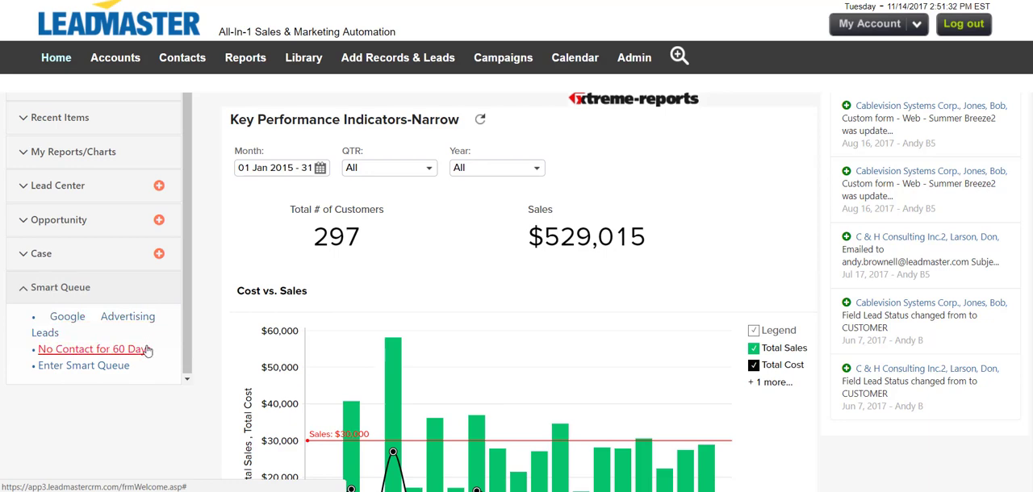
left_click(94, 349)
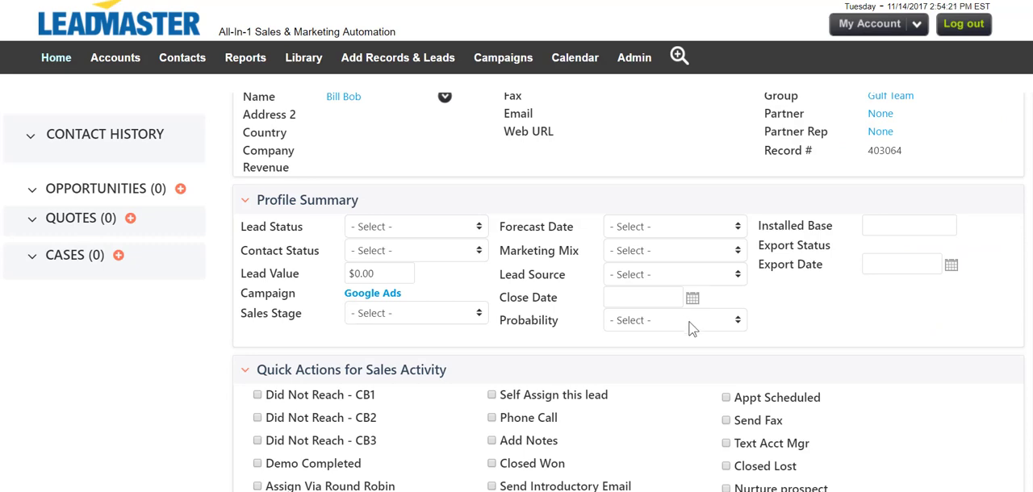
scroll(690, 324, "up", 3)
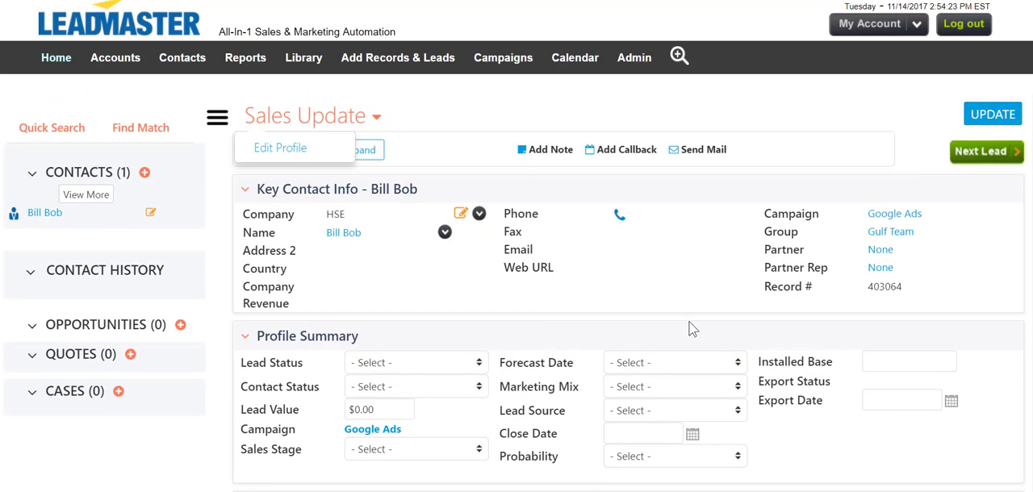
scroll(690, 331, "down", 1)
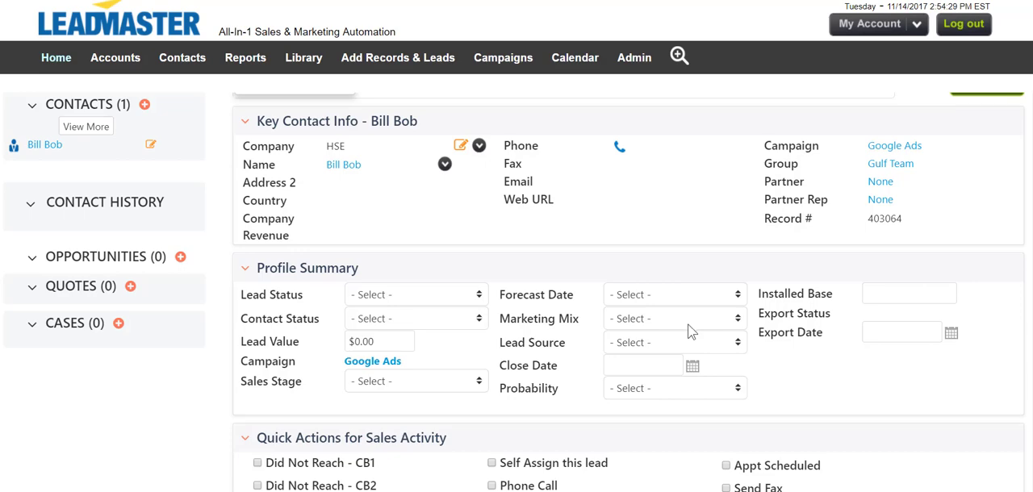
scroll(692, 330, "down", 2)
scroll(690, 331, "down", 1)
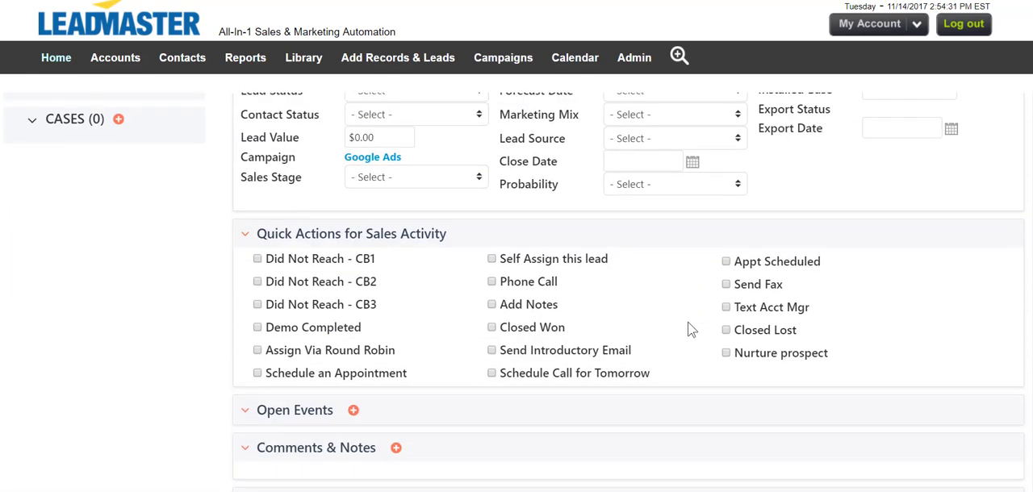